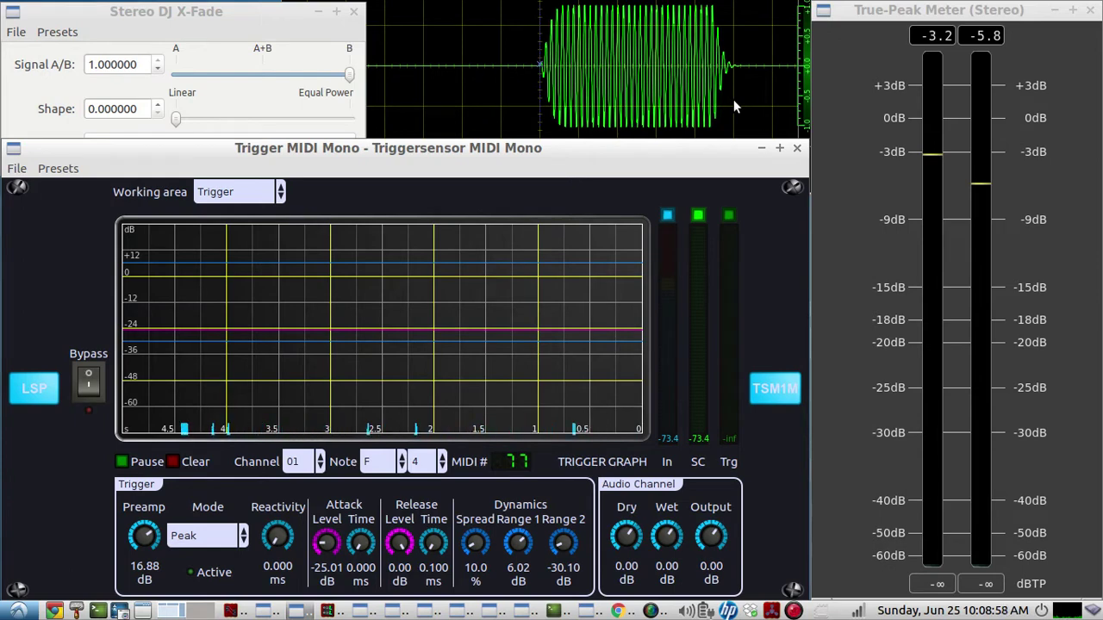
- Slide the Stereo DJ X-Fade Signal A/B all the way to input A (-1.0)
left_click_drag(349, 75, 170, 80)
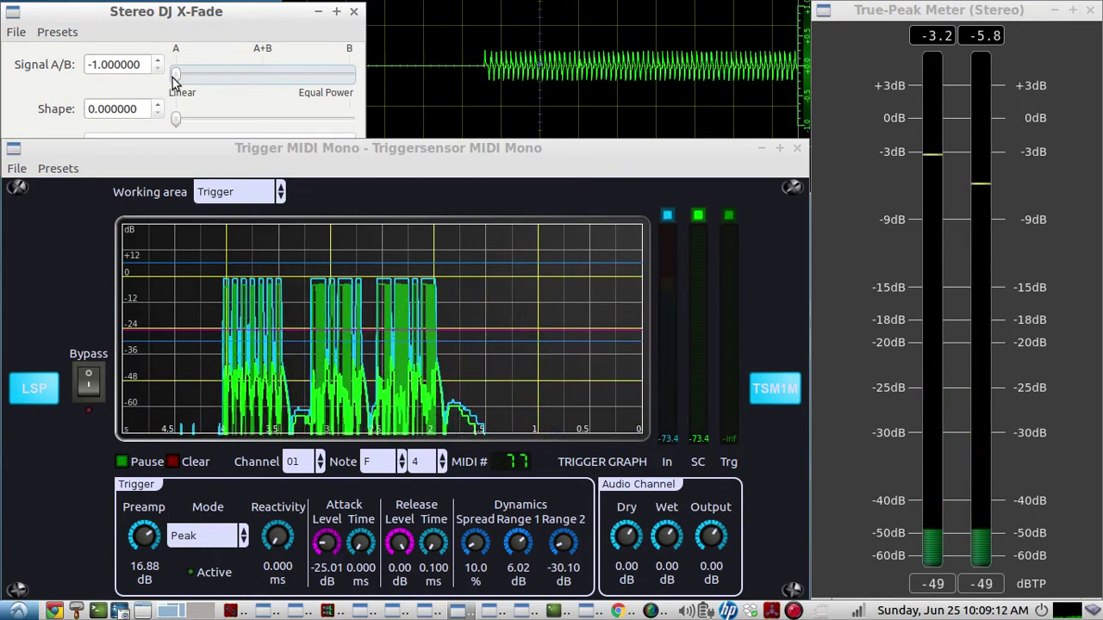
- Slide Signal A/B back to input B (1.0) so the trigger graph goes quiet
left_click_drag(176, 74, 351, 75)
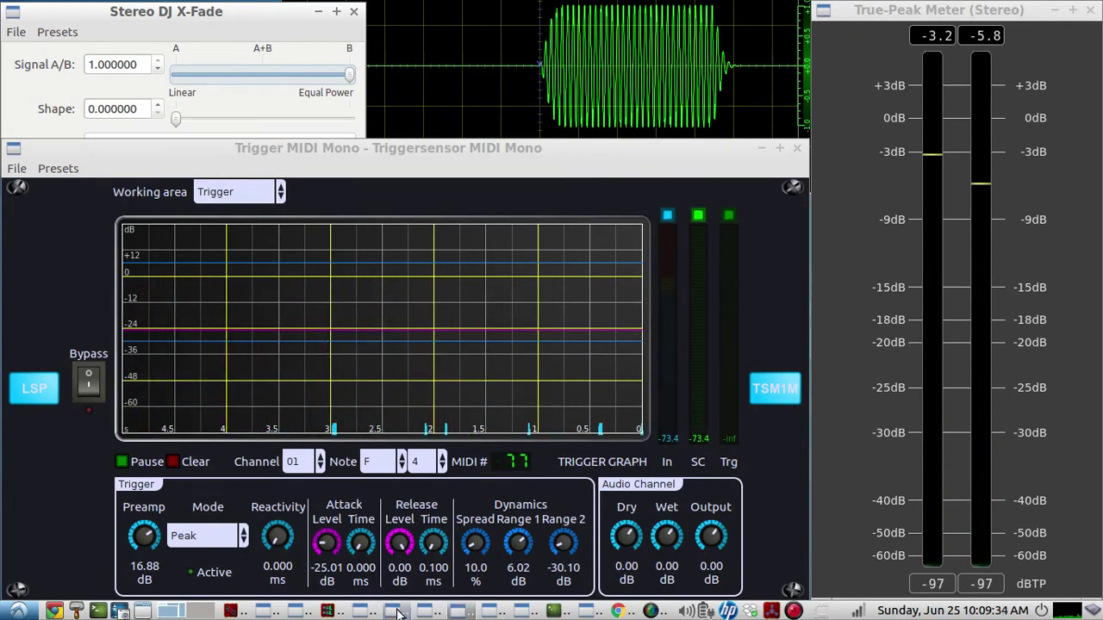
- Raise the Simple Scope (3 channel) window to view bursts on all three traces
left_click(362, 610)
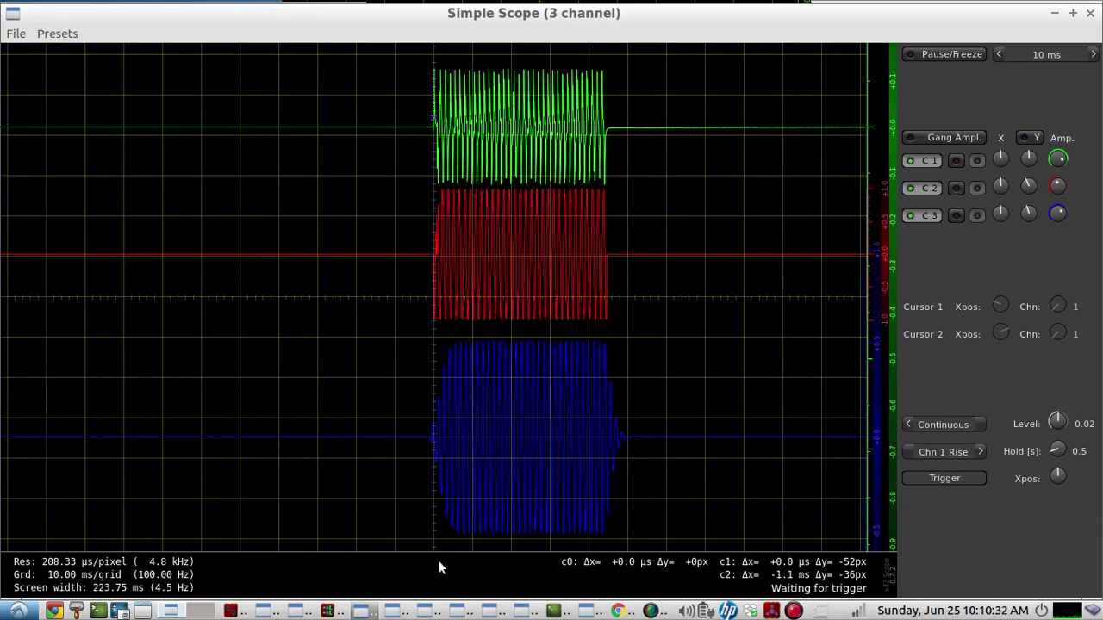
- Minimize Simple Scope and bring the Trigger MIDI Mono window back to the front
left_click(1054, 13)
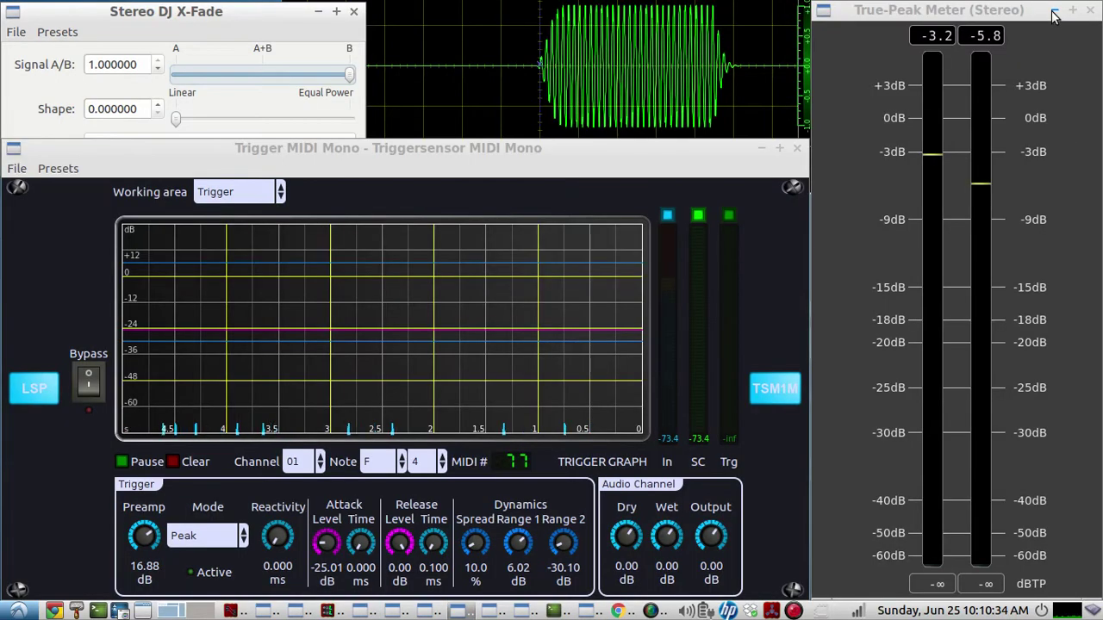
left_click(523, 210)
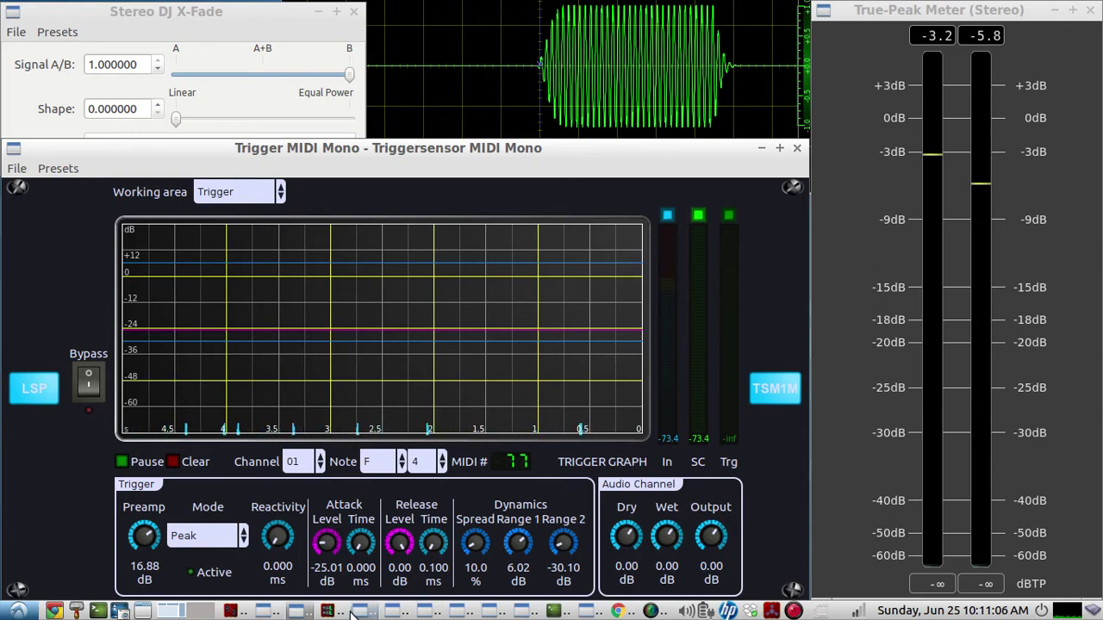
- In Catia's patchbay, nudge the Simple Sine Generator, system capture and Trigger MIDI Mono nodes
left_click(230, 612)
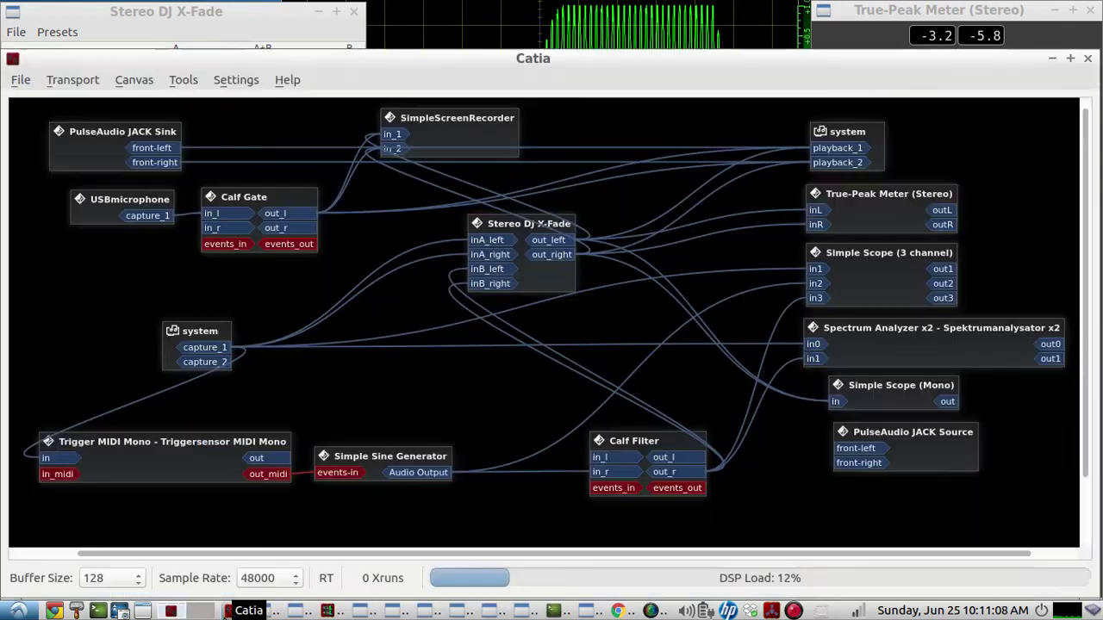
left_click_drag(351, 446, 367, 440)
left_click_drag(201, 323, 196, 317)
left_click(199, 343)
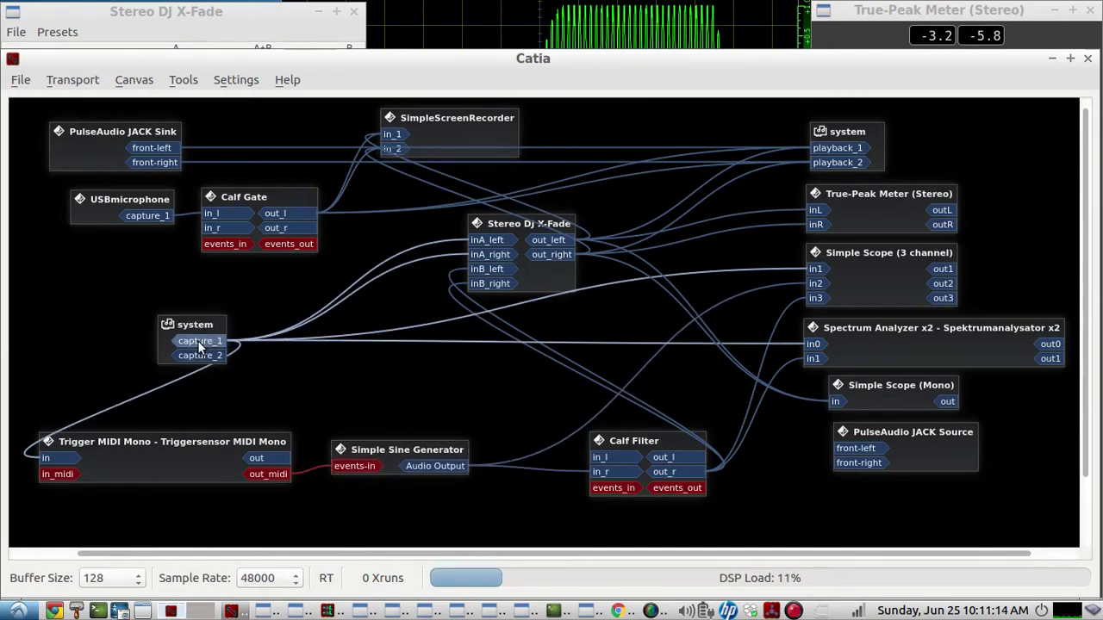
left_click_drag(102, 454, 104, 454)
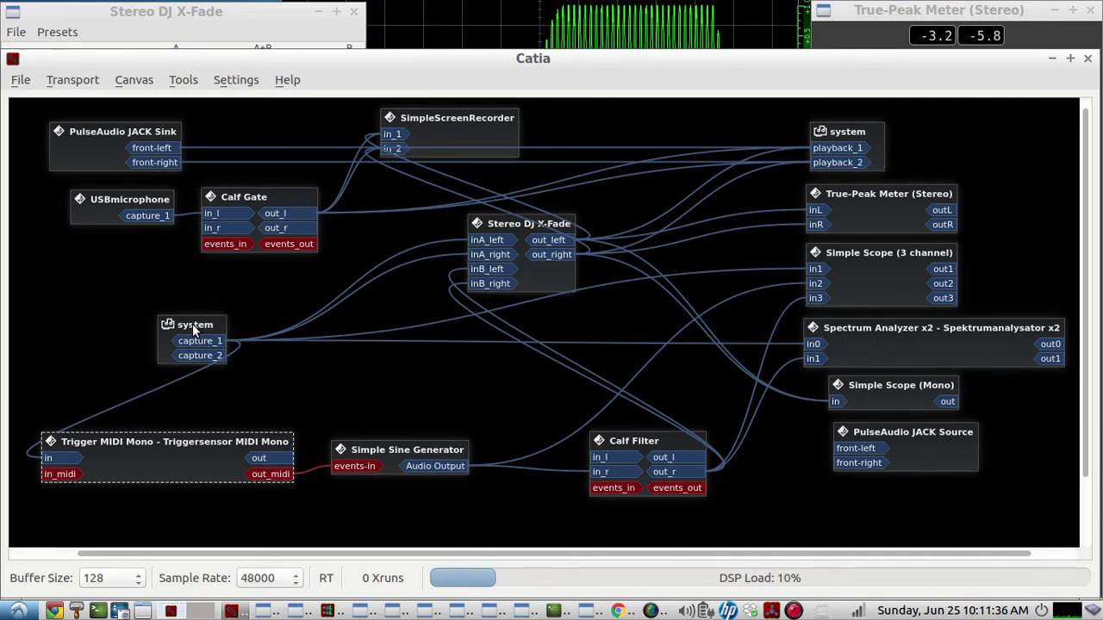
left_click_drag(118, 441, 118, 439)
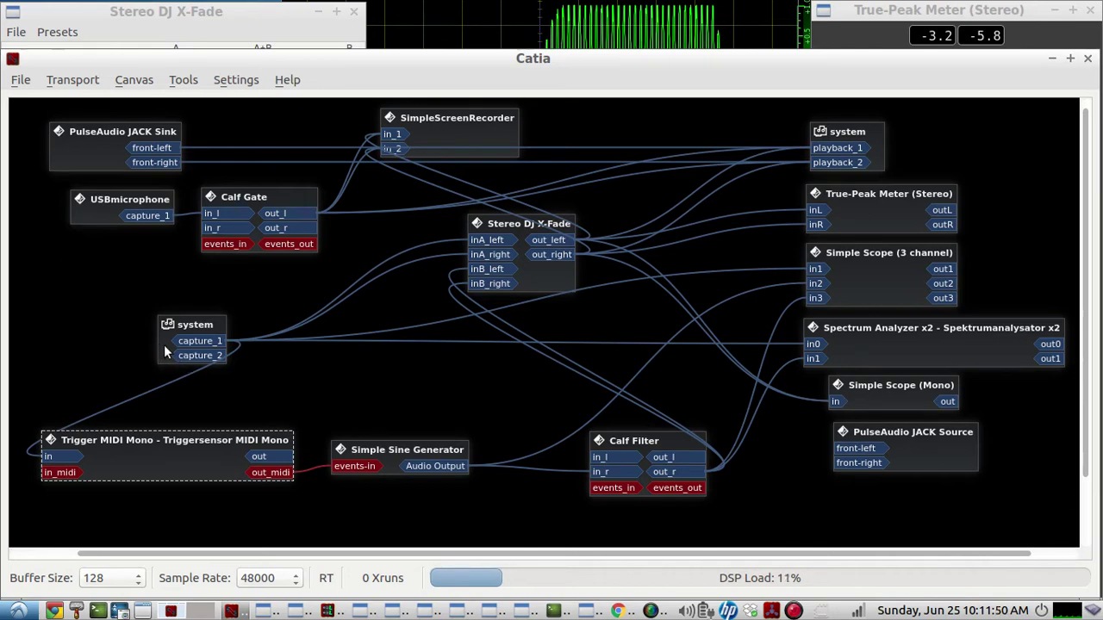
left_click_drag(141, 441, 142, 441)
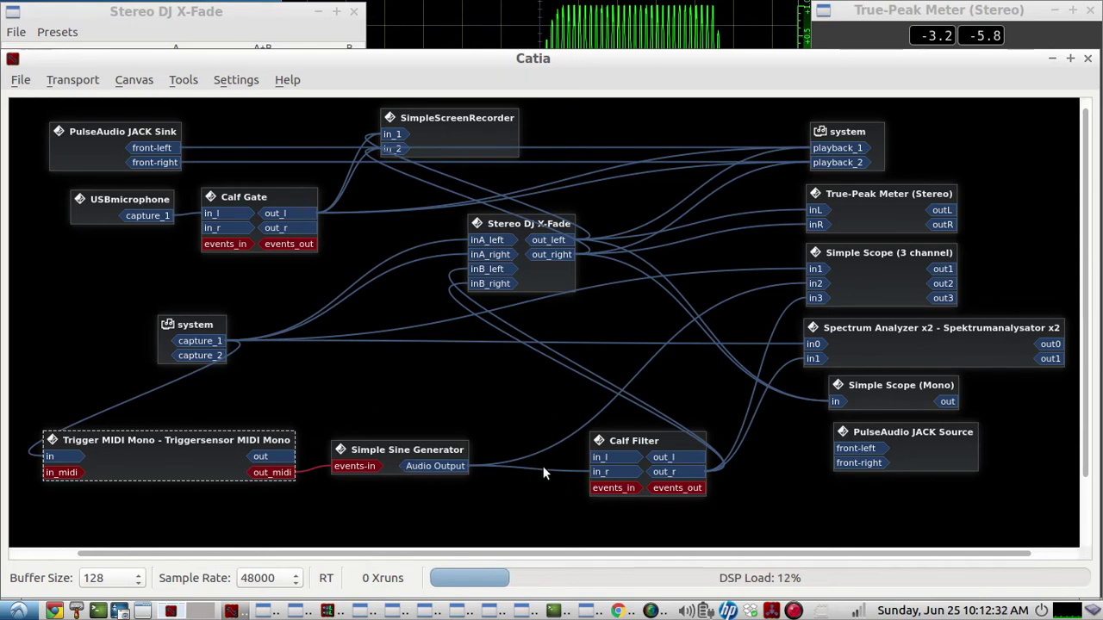
- Select the Calf Filter node and raise its window (18dB/oct Bandpass, 705.63 Hz)
left_click(617, 441)
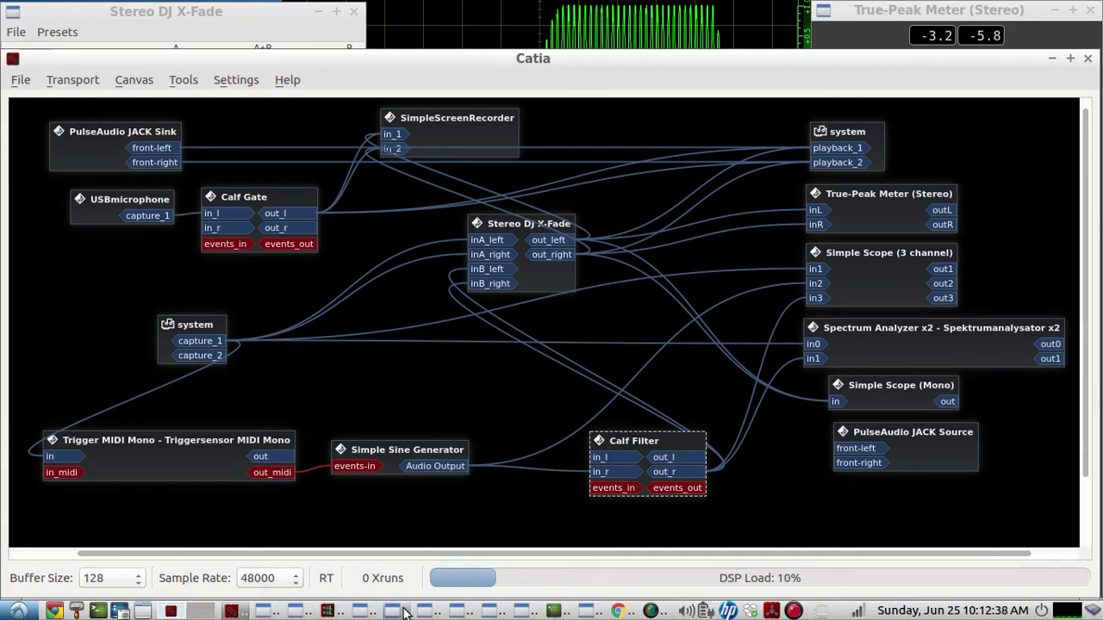
left_click(423, 610)
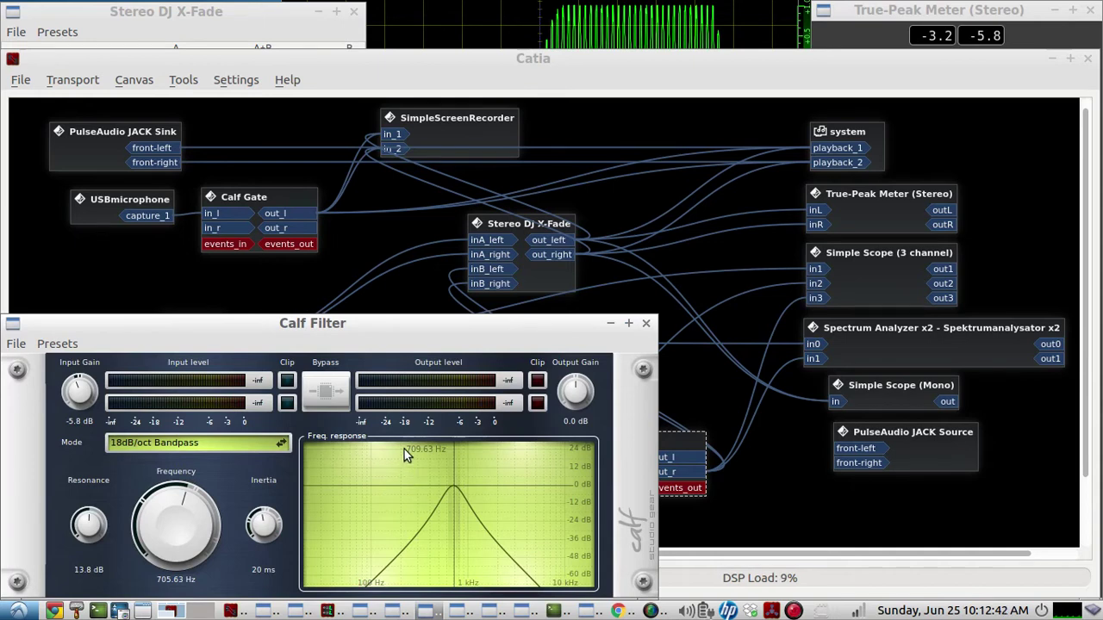
- Compare with Bypass, set Resonance to 12.8 dB, and hide the Calf Filter window
left_click(336, 399)
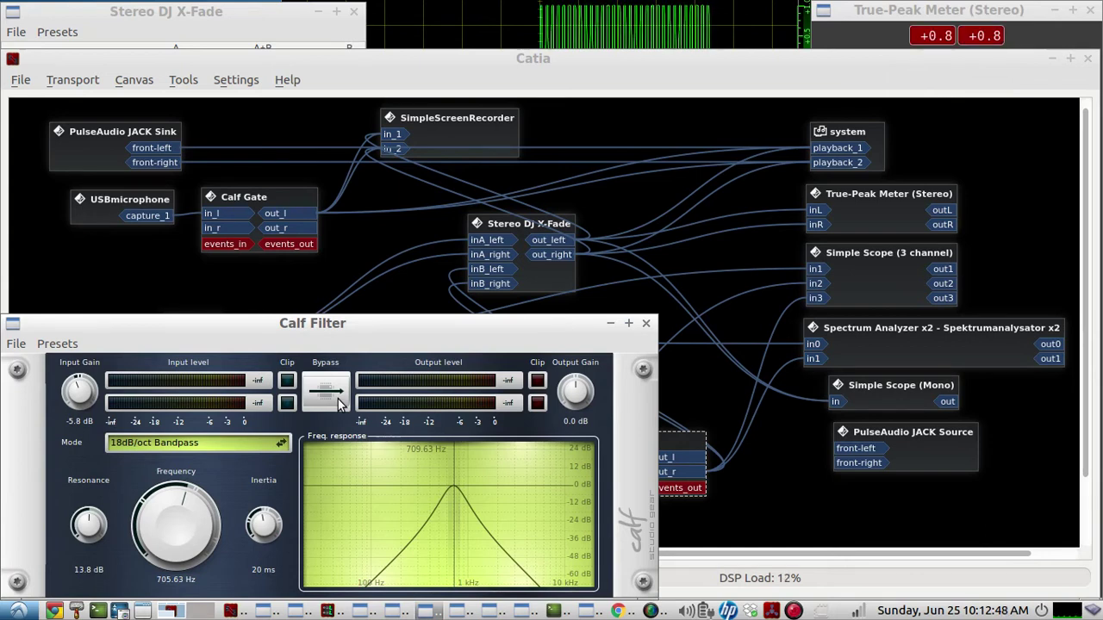
left_click(334, 396)
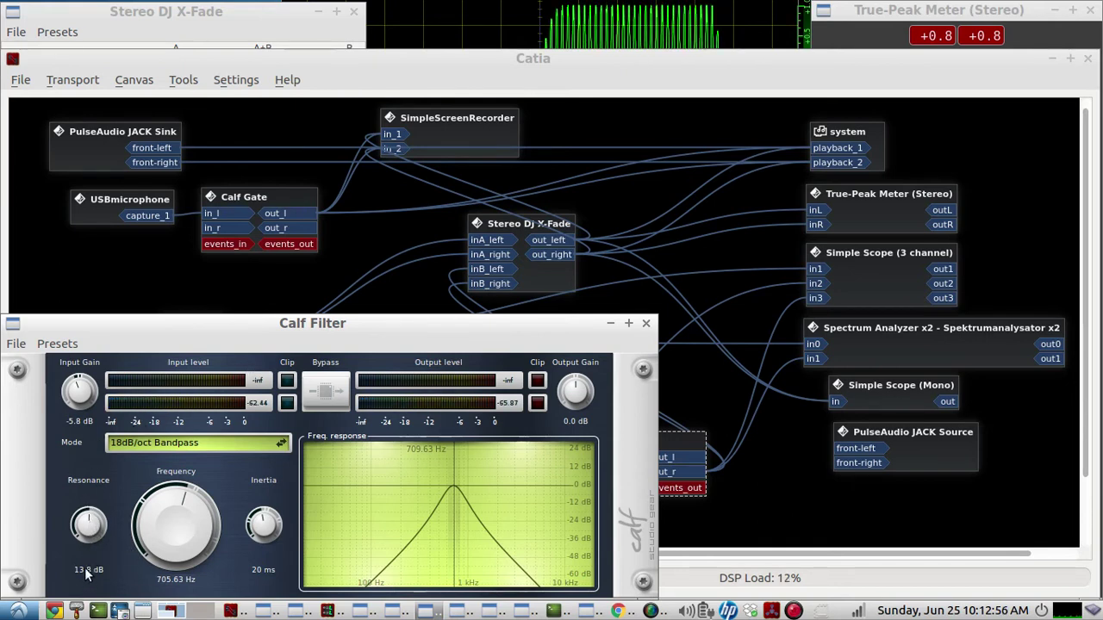
scroll(84, 569, "down", 5)
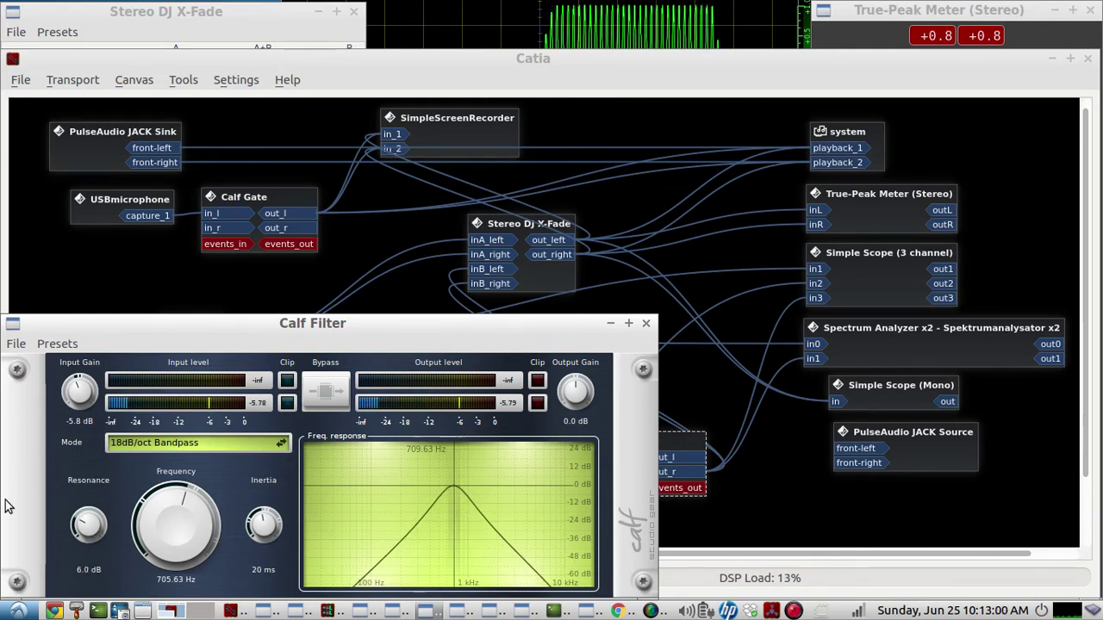
scroll(86, 526, "down", 5)
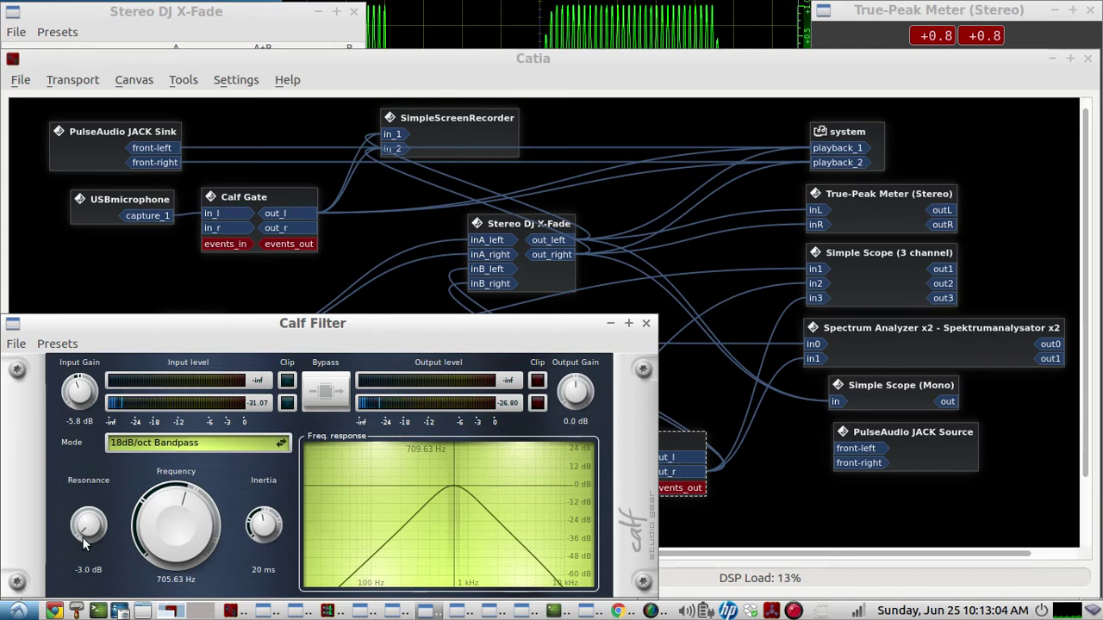
scroll(86, 526, "up", 10)
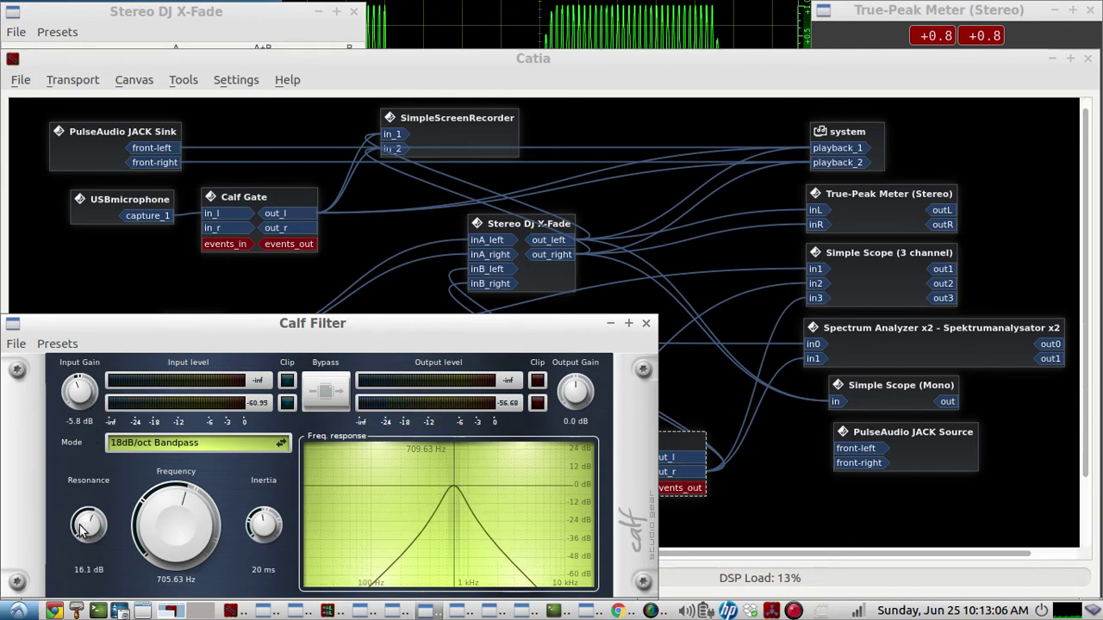
scroll(86, 529, "up", 7)
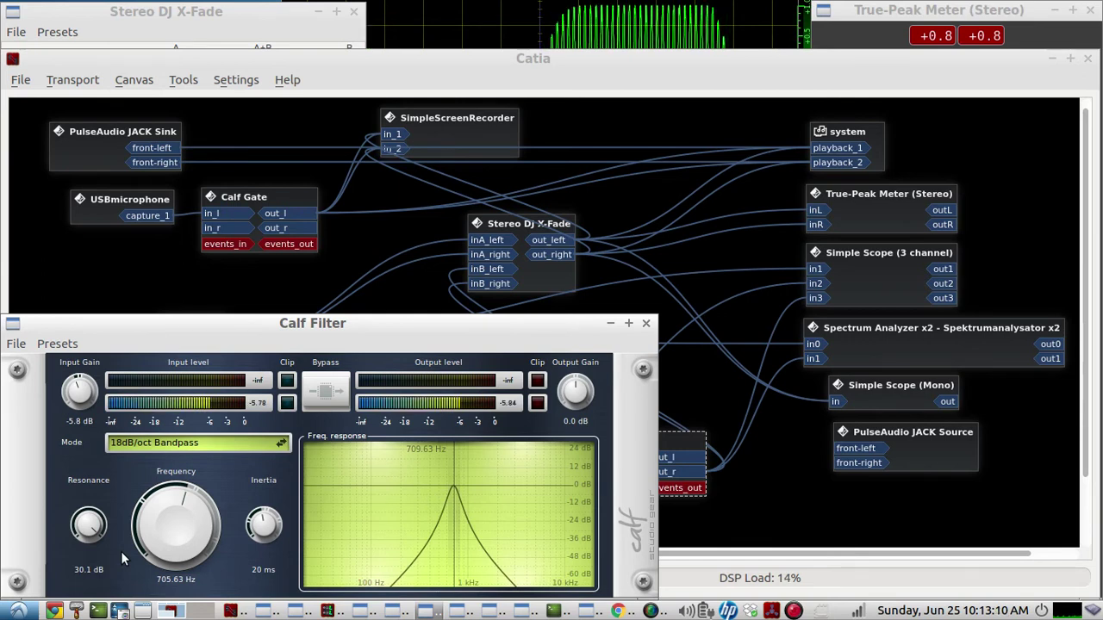
scroll(89, 526, "down", 8)
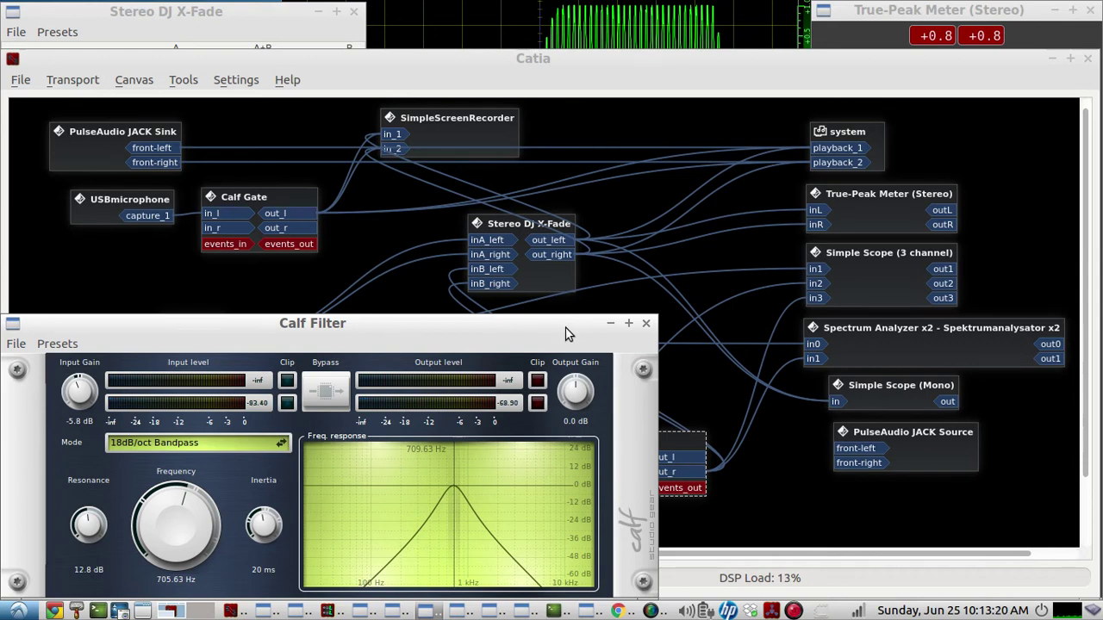
left_click(608, 326)
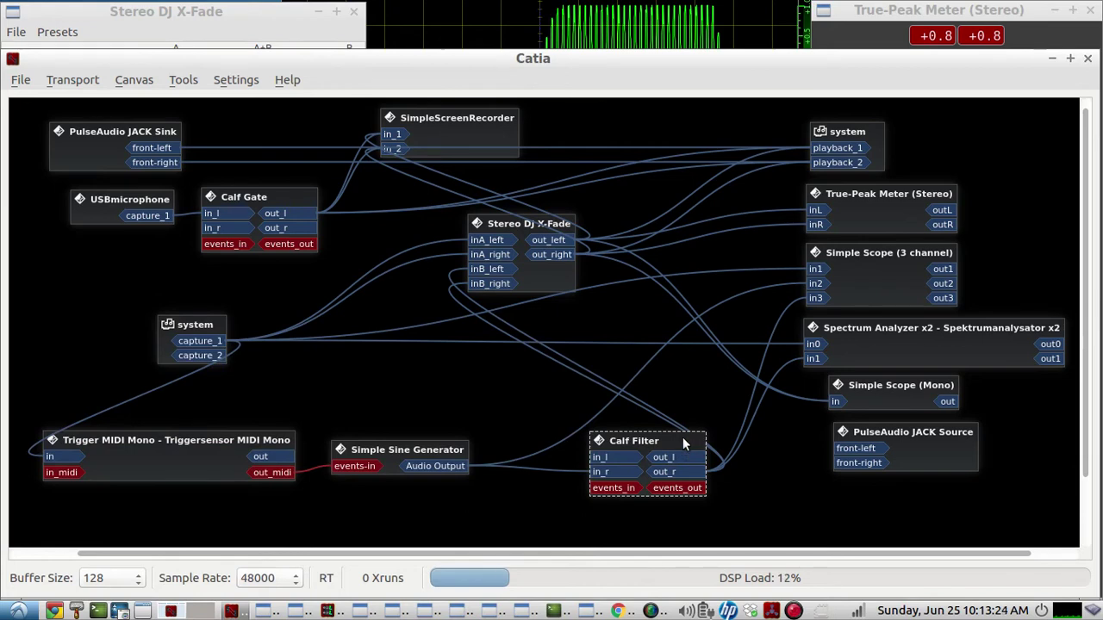
- Nudge the Stereo DJ X-Fade node down and move system capture left and up toward Trigger MIDI Mono
left_click(864, 132)
left_click_drag(544, 275, 543, 286)
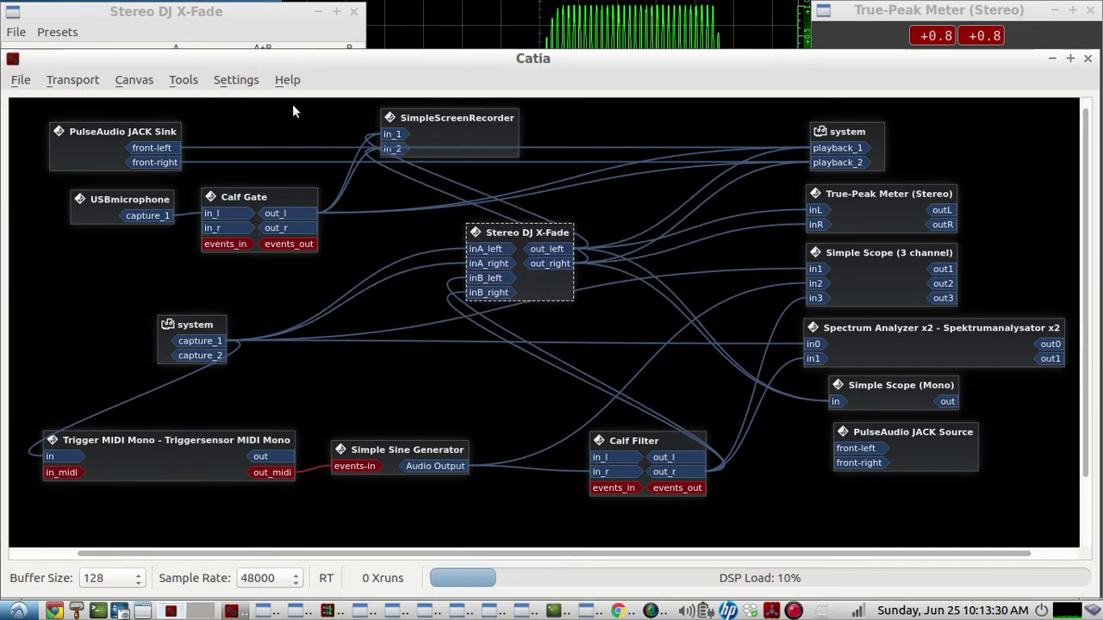
left_click(244, 26)
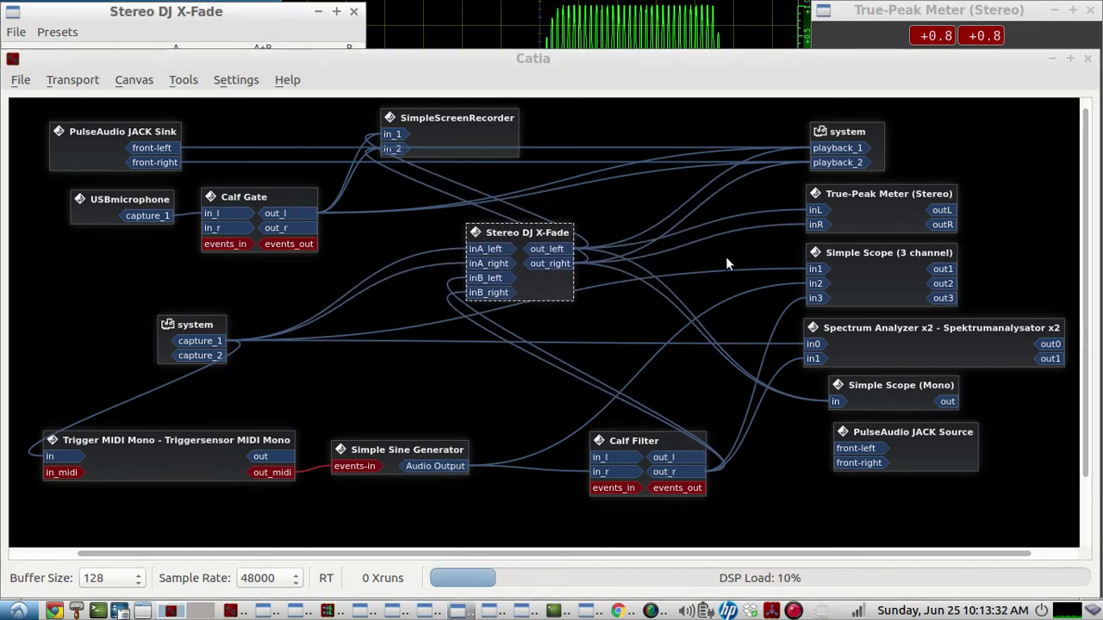
left_click(851, 299)
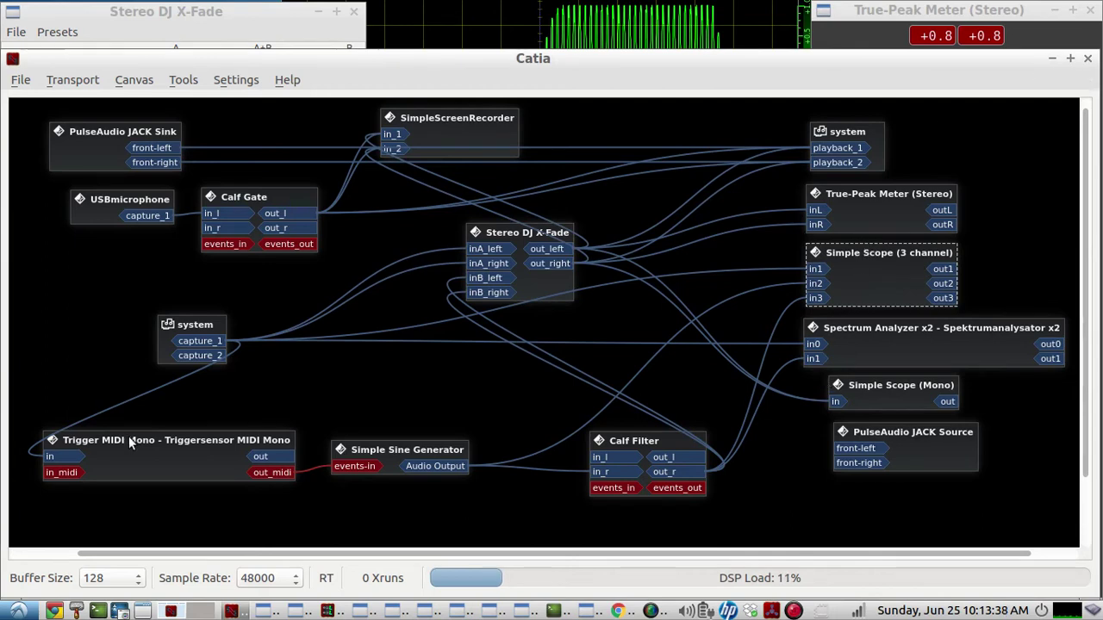
left_click_drag(170, 325, 118, 312)
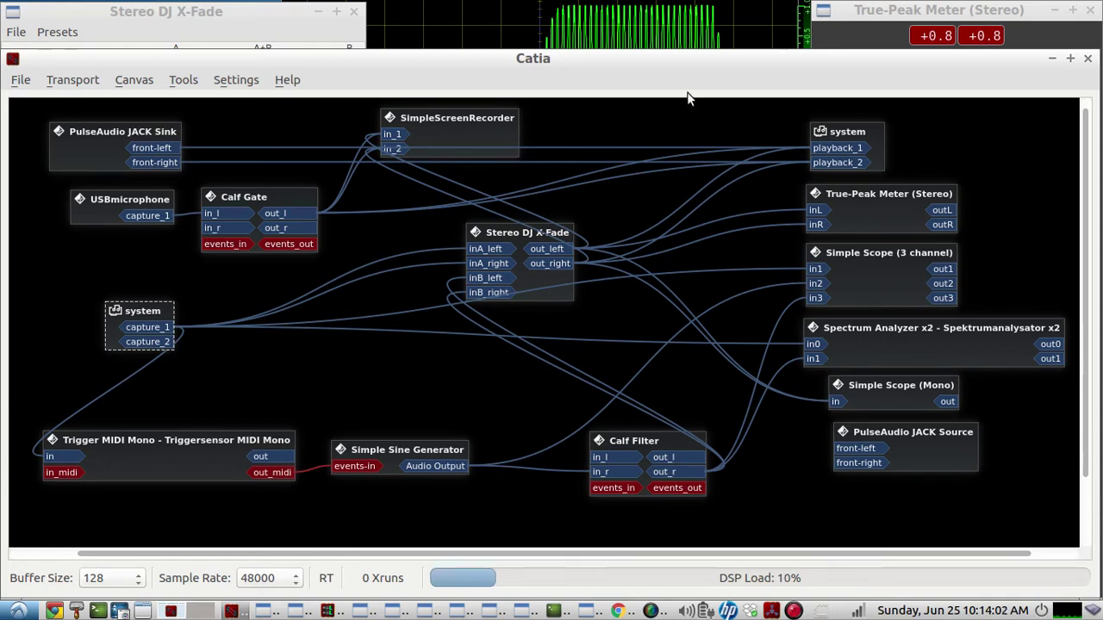
left_click(135, 458)
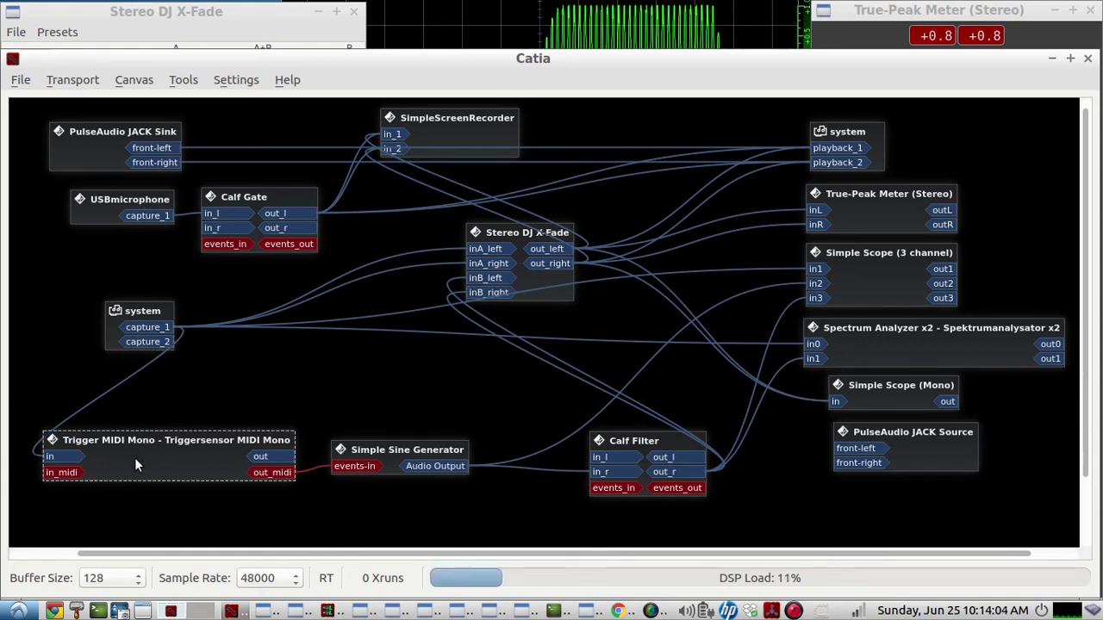
left_click(1051, 59)
left_click(380, 166)
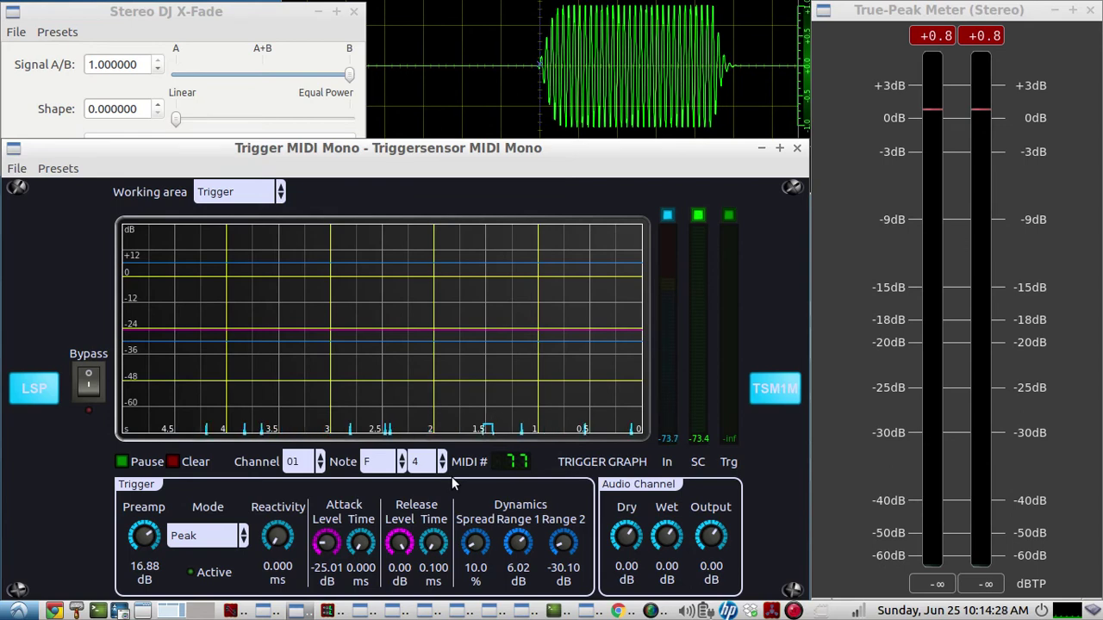
left_click(251, 612)
left_click(399, 453)
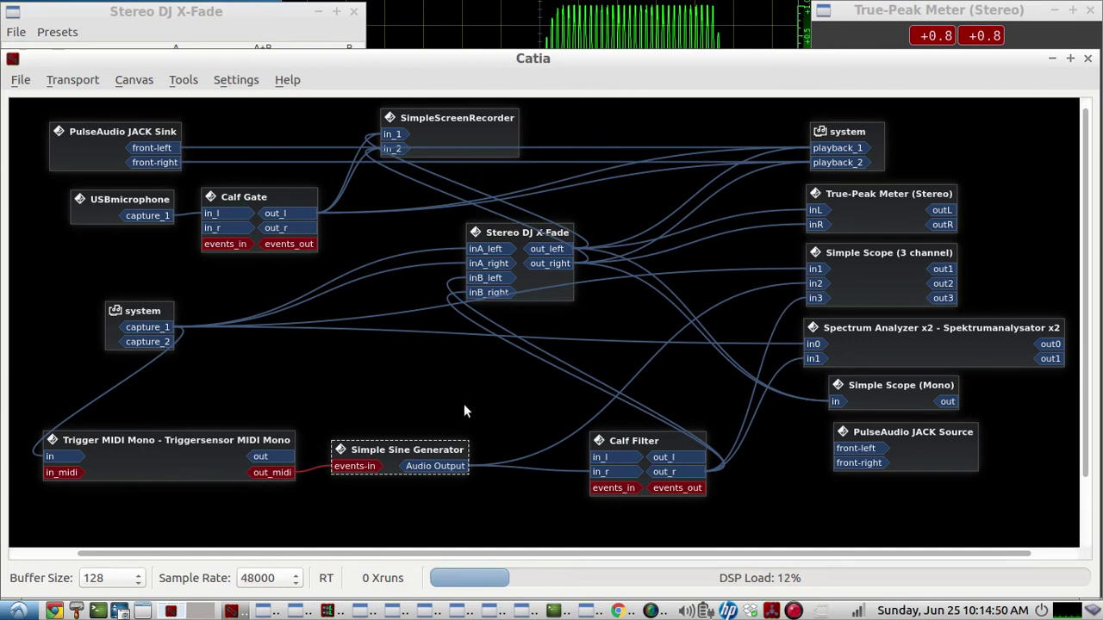
- Shift the Calf Filter, Trigger MIDI Mono and Simple Sine Generator boxes into rough alignment
left_click_drag(646, 441, 642, 436)
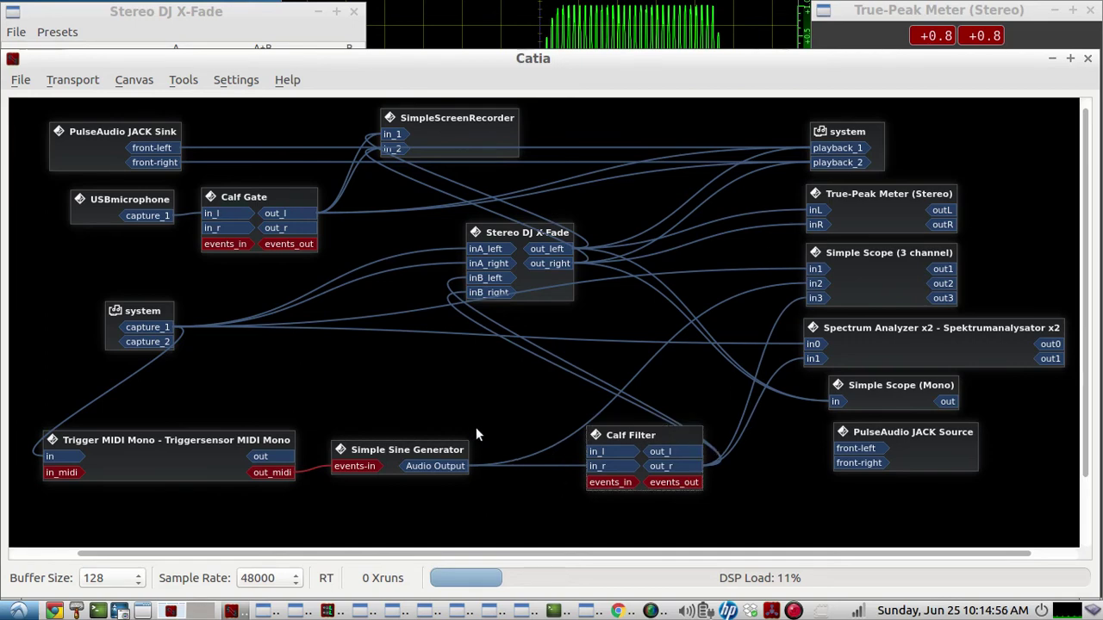
left_click_drag(243, 446, 253, 441)
left_click_drag(351, 452, 366, 450)
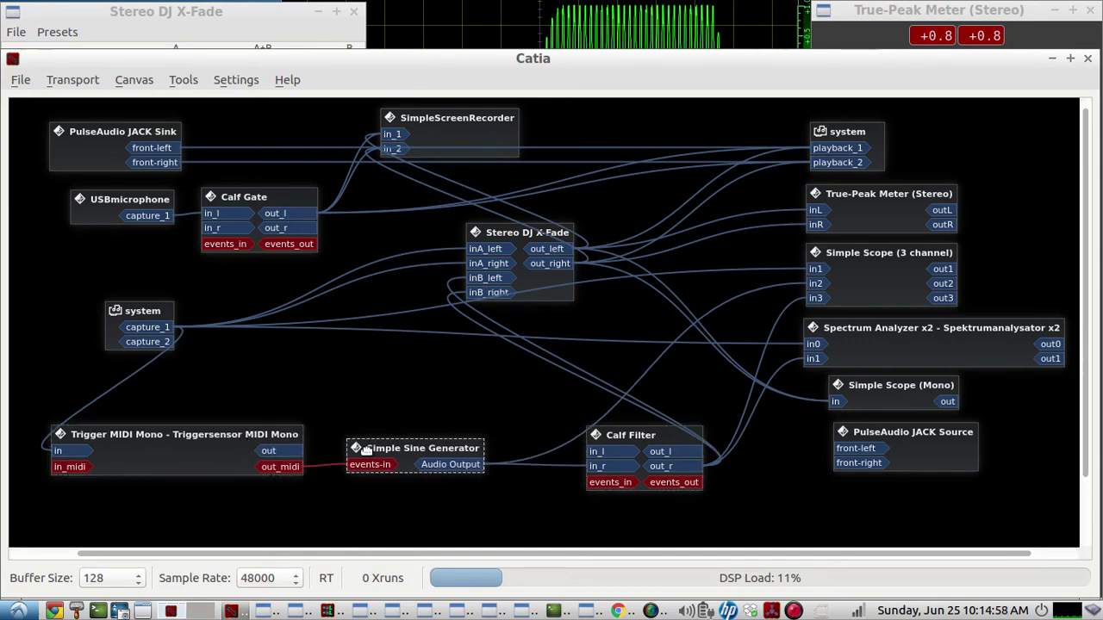
left_click_drag(646, 438, 662, 436)
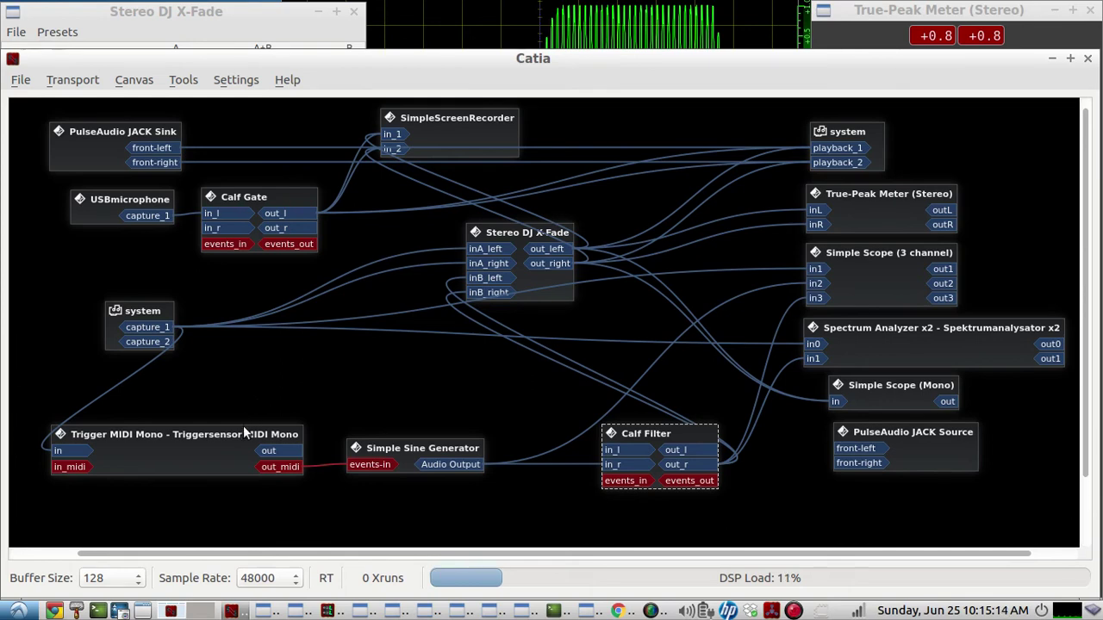
left_click_drag(403, 452, 399, 455)
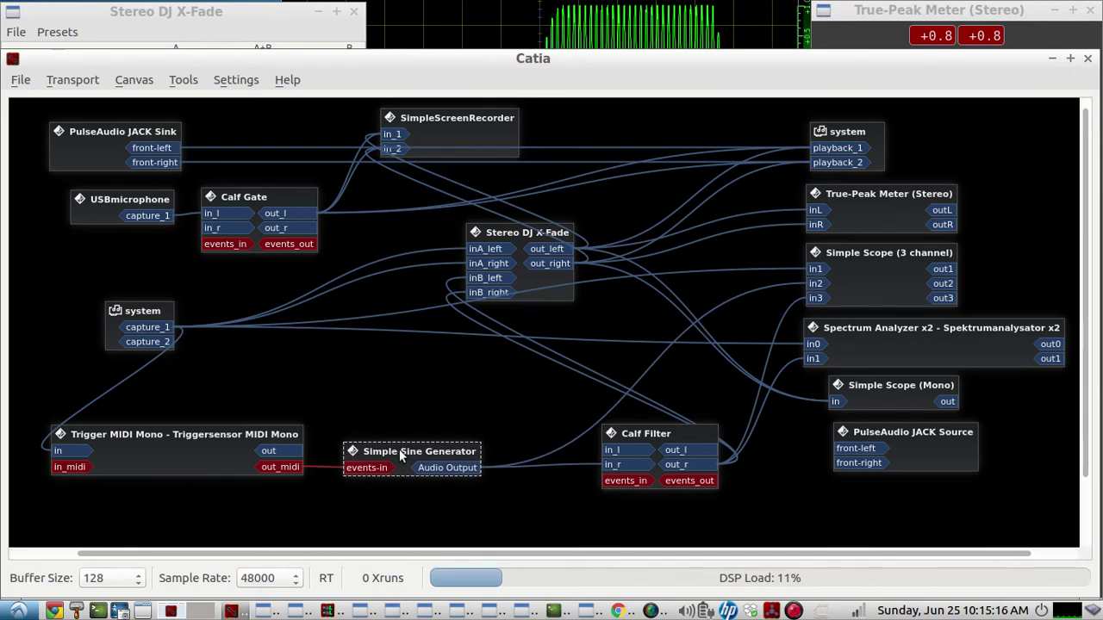
left_click(409, 428)
- Fine-tune the three boxes' positions, then switch to the Wayback Machine page in Chrome
left_click_drag(621, 436, 623, 439)
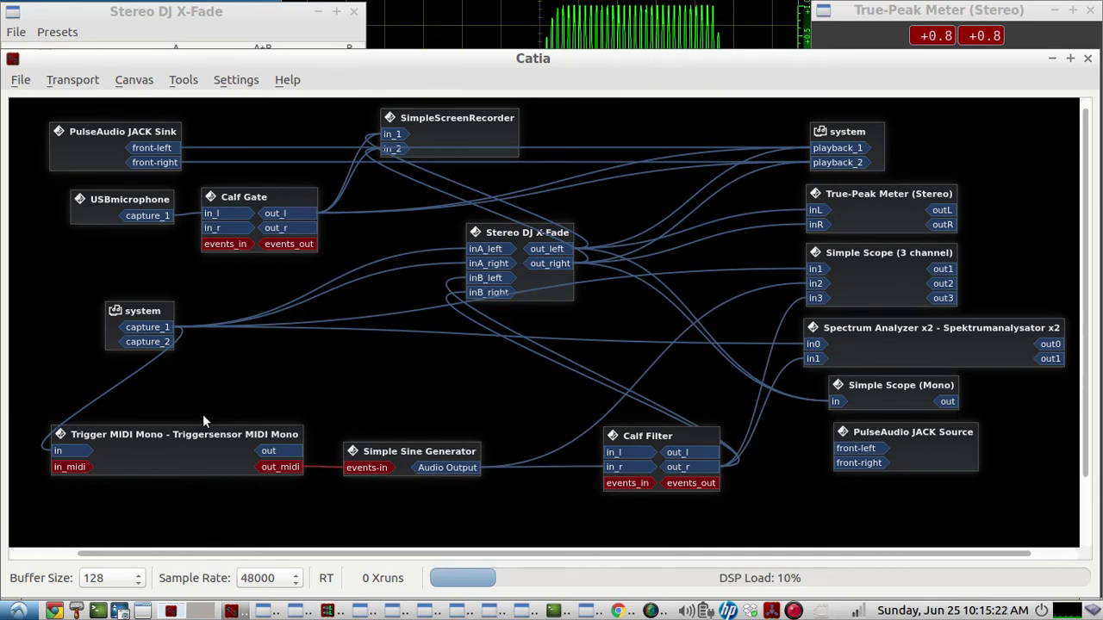
left_click(179, 440)
left_click_drag(126, 440, 126, 440)
left_click(369, 451)
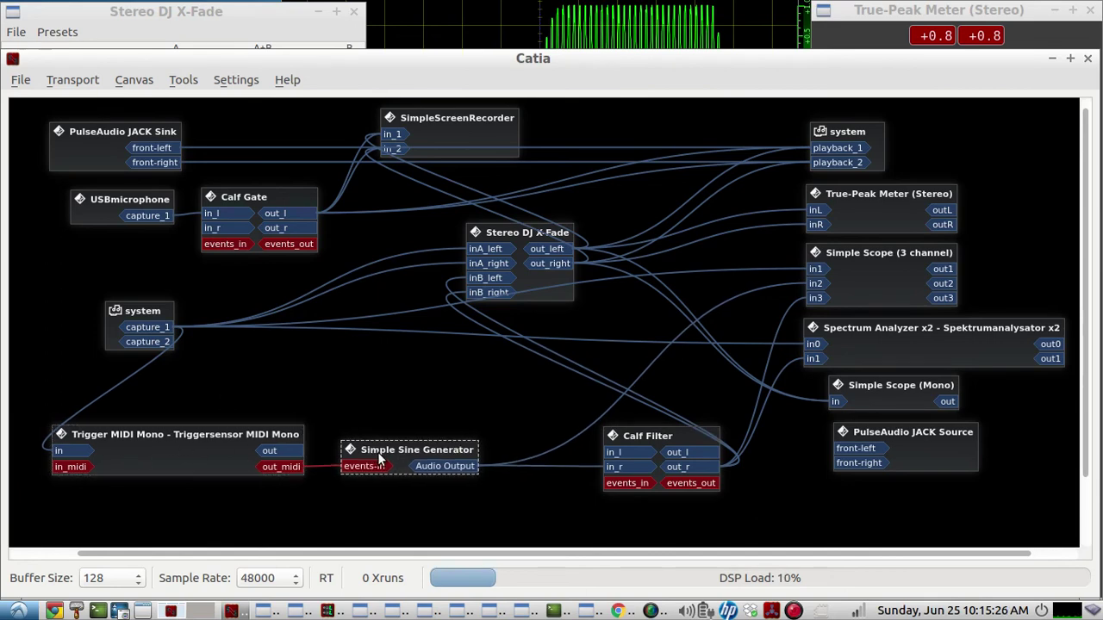
left_click_drag(390, 452, 390, 454)
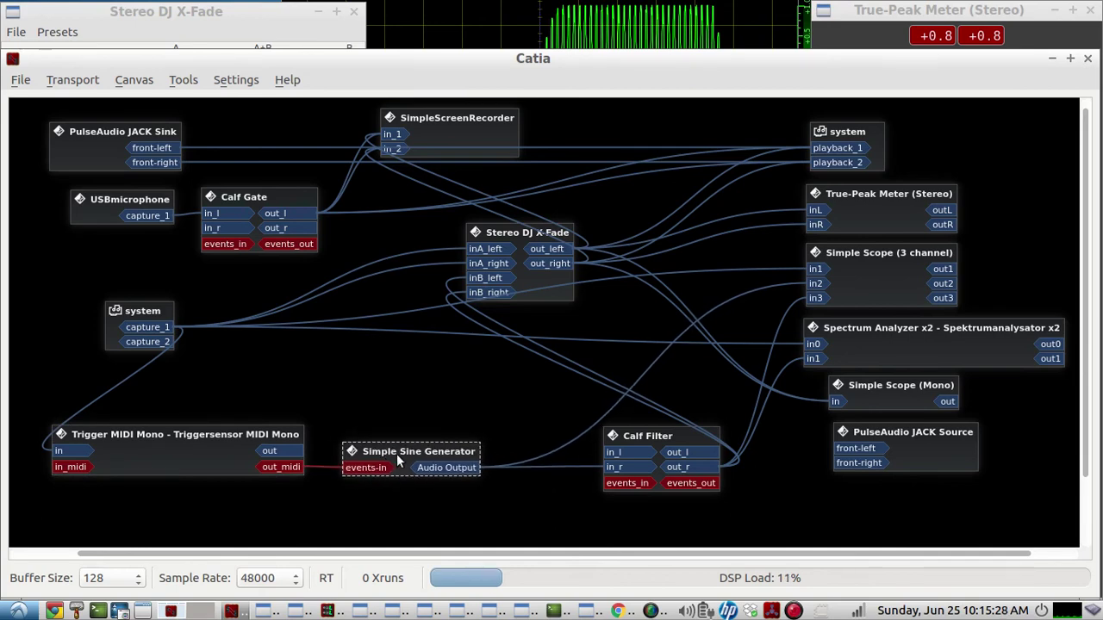
left_click(619, 611)
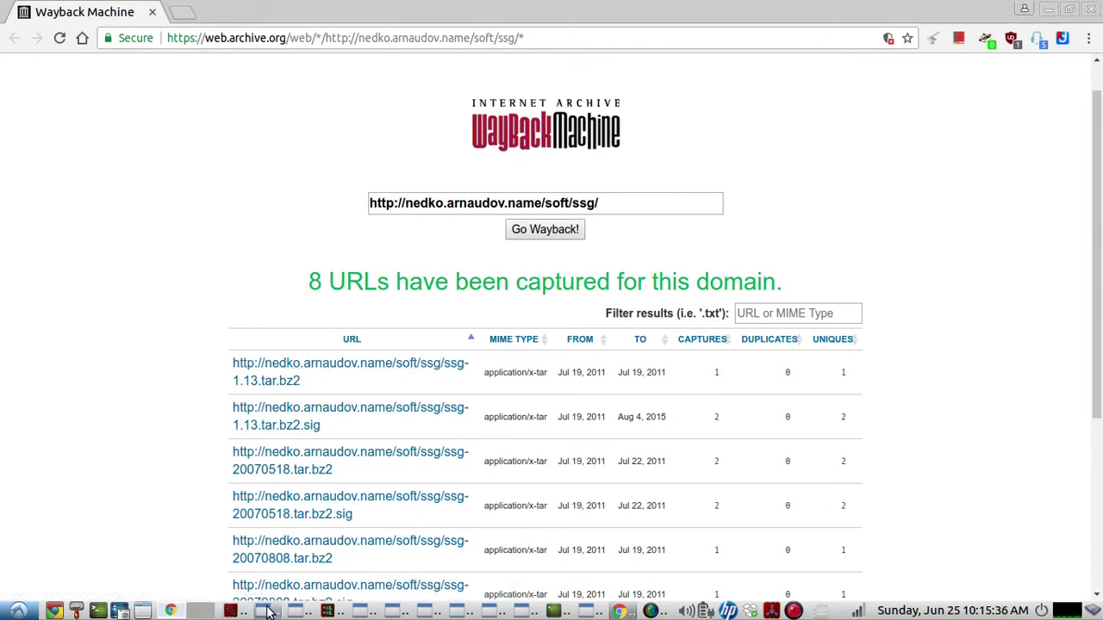
left_click(328, 611)
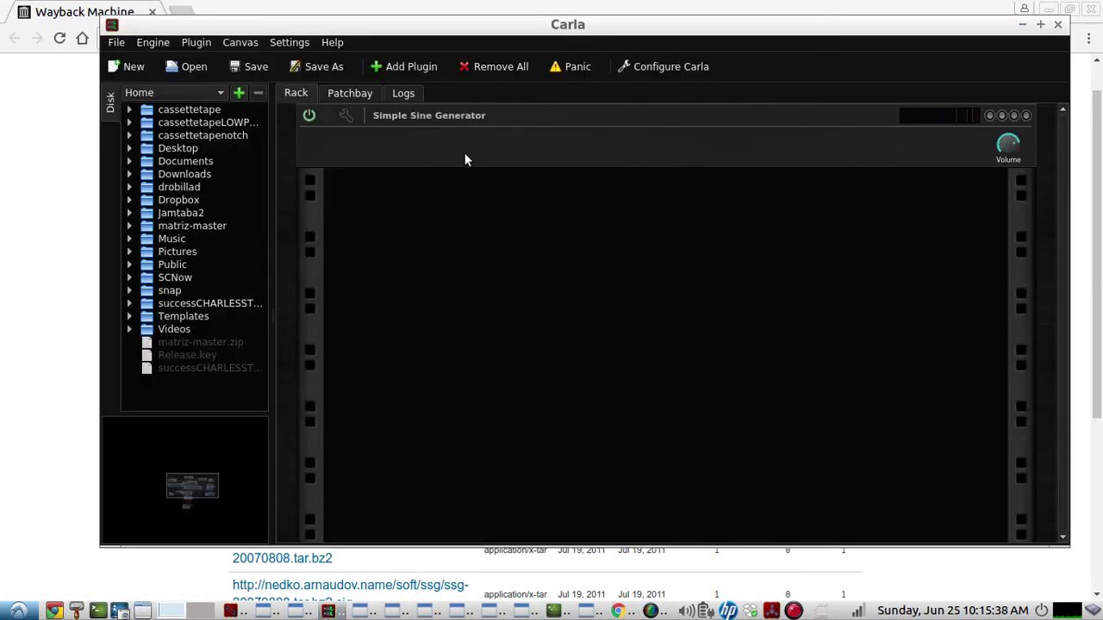
left_click(346, 115)
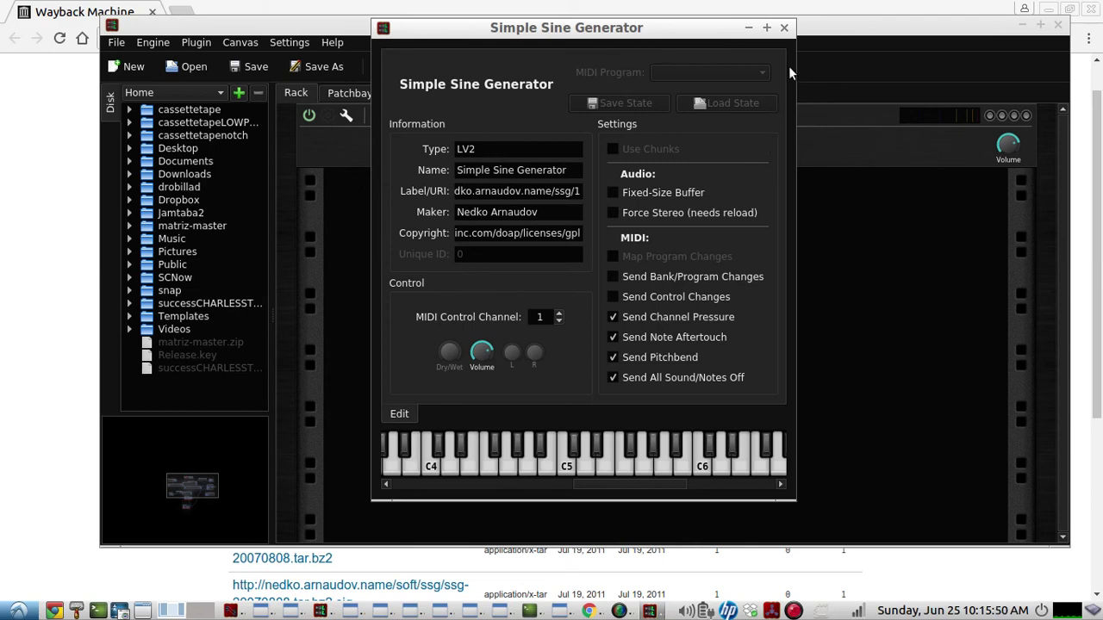
left_click(784, 29)
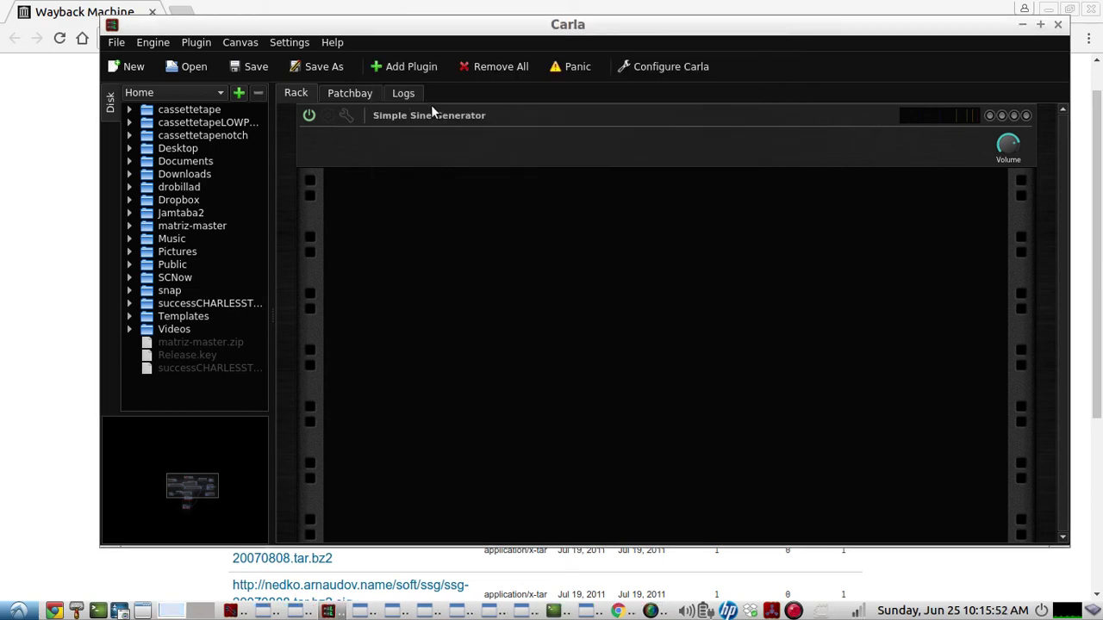
left_click(1021, 24)
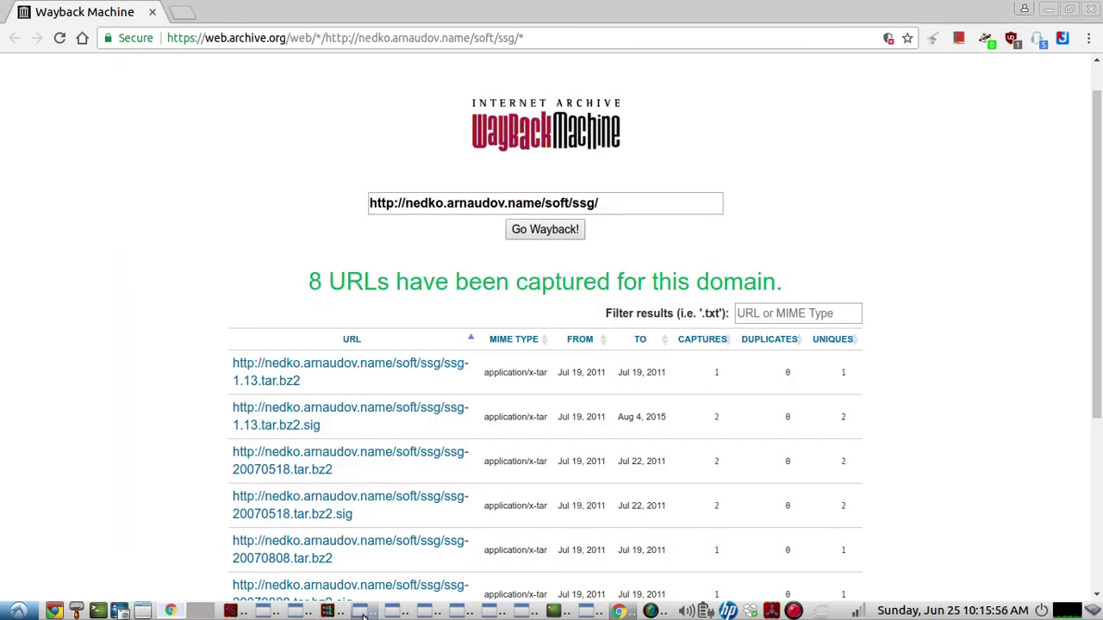
- Set Calf Filter's Input Gain to -6.5 dB, then minimize it and the browser to show Catia
left_click(428, 612)
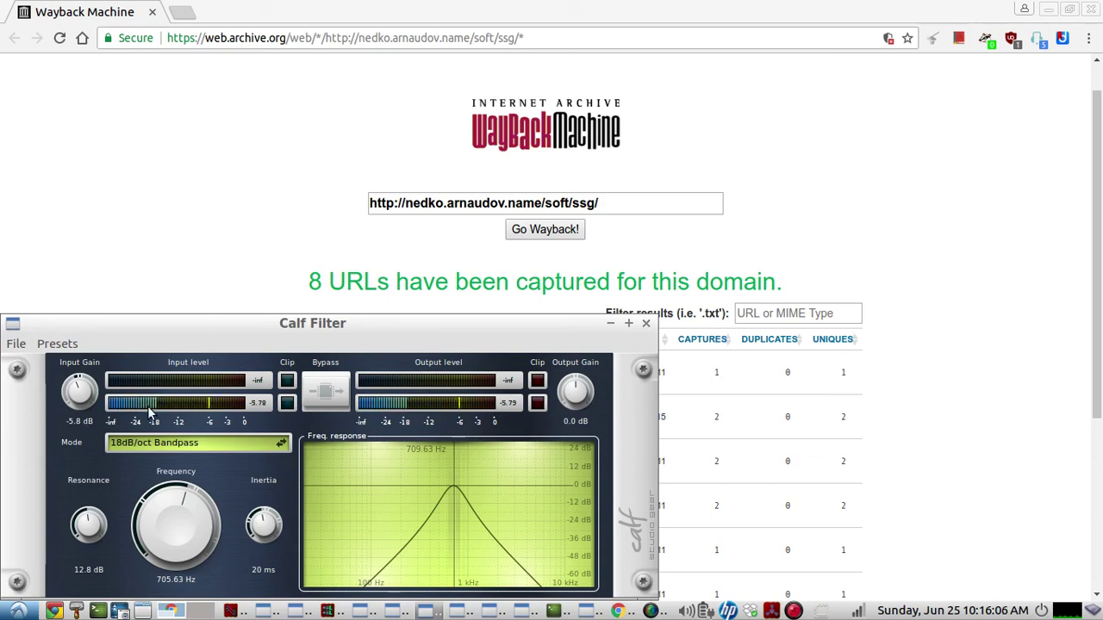
mouse_move(78, 392)
left_mouse_down()
mouse_move(79, 420)
mouse_move(74, 390)
left_mouse_up()
scroll(74, 391, "up", 3)
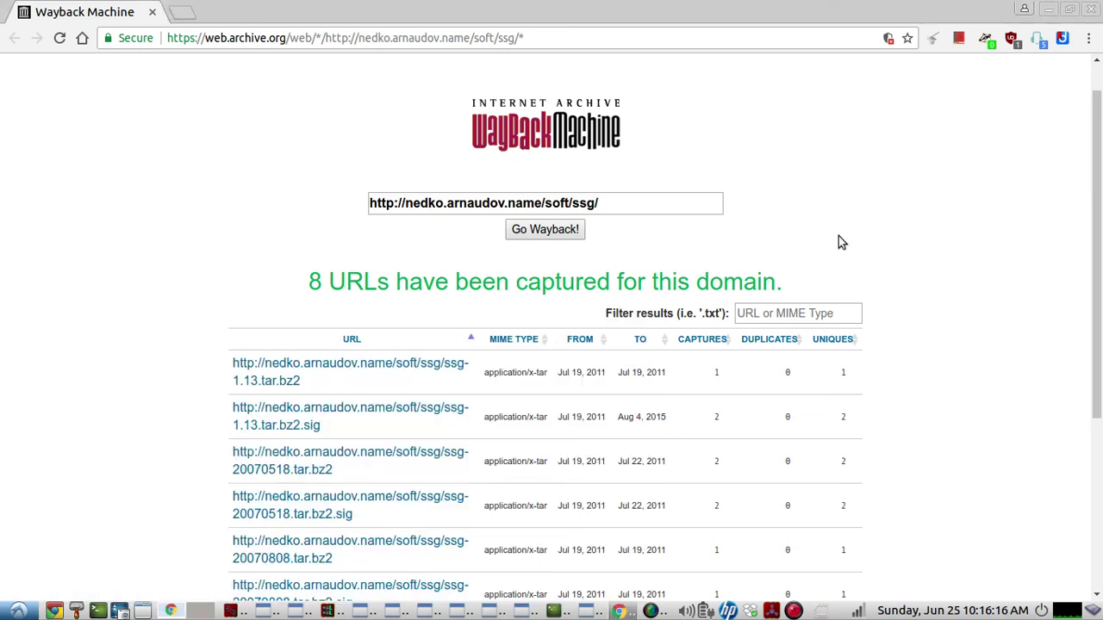
left_click(610, 324)
left_click(1047, 11)
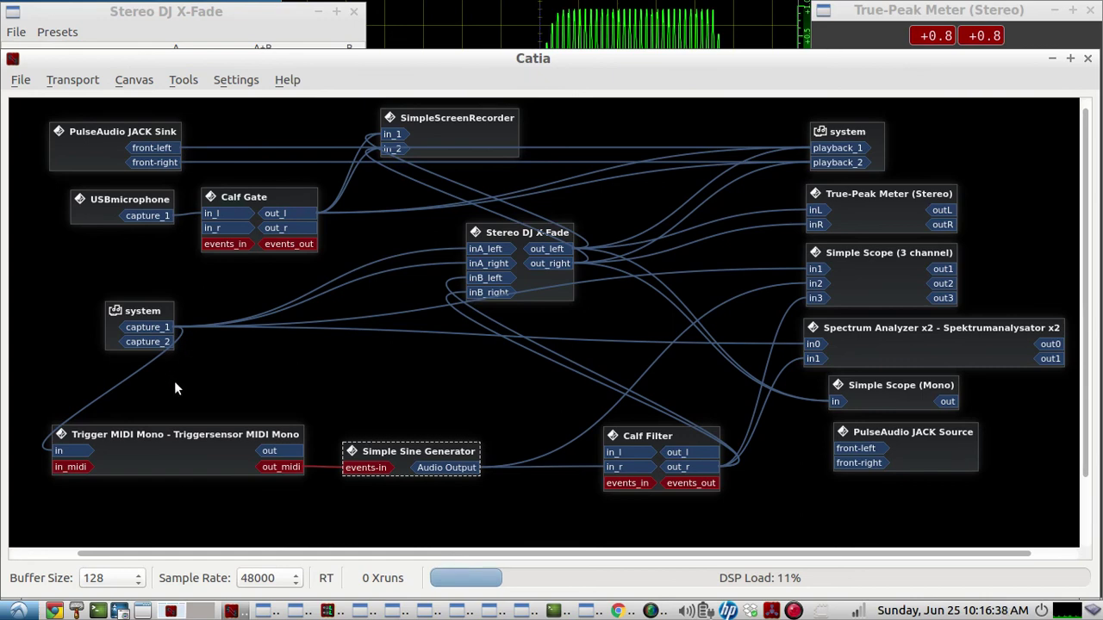
left_click(104, 454)
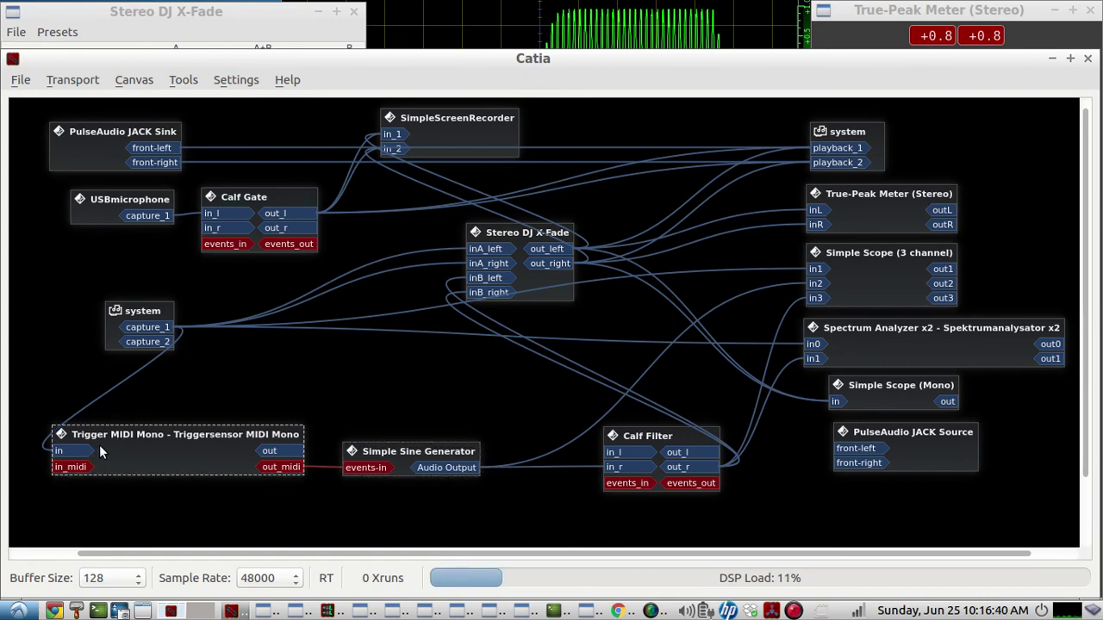